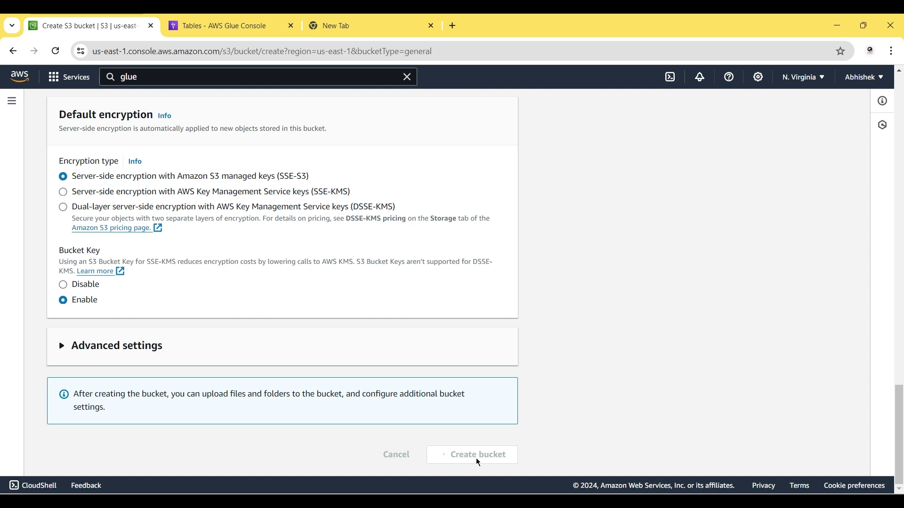
Open the newly created logs234 bucket
scroll(478, 462, down, 3)
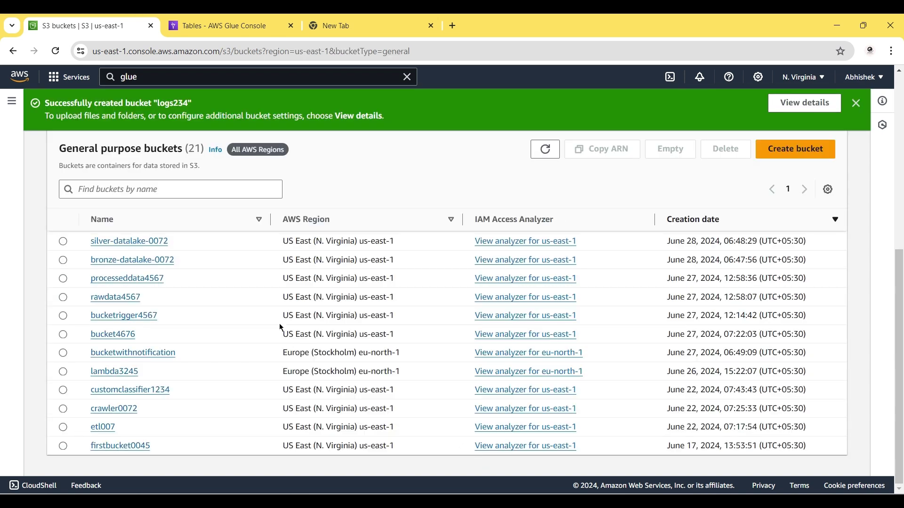
scroll(282, 328, up, 6)
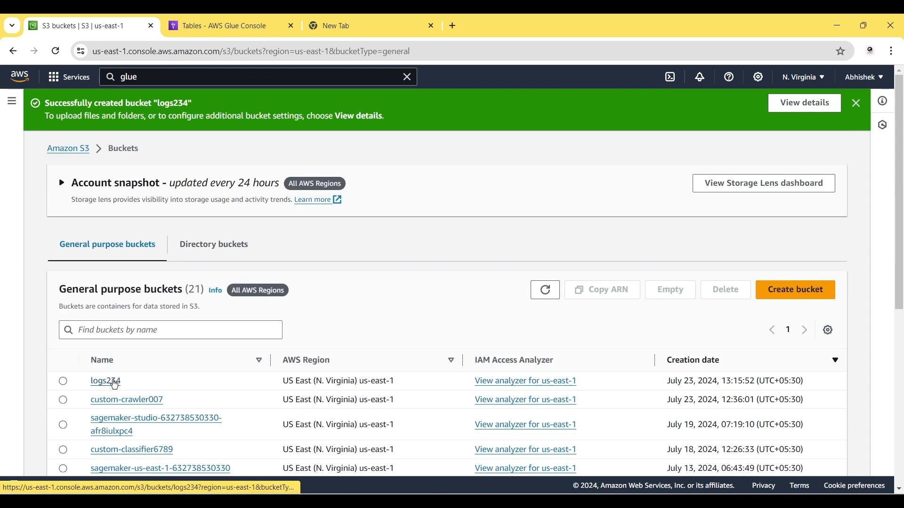
click(107, 381)
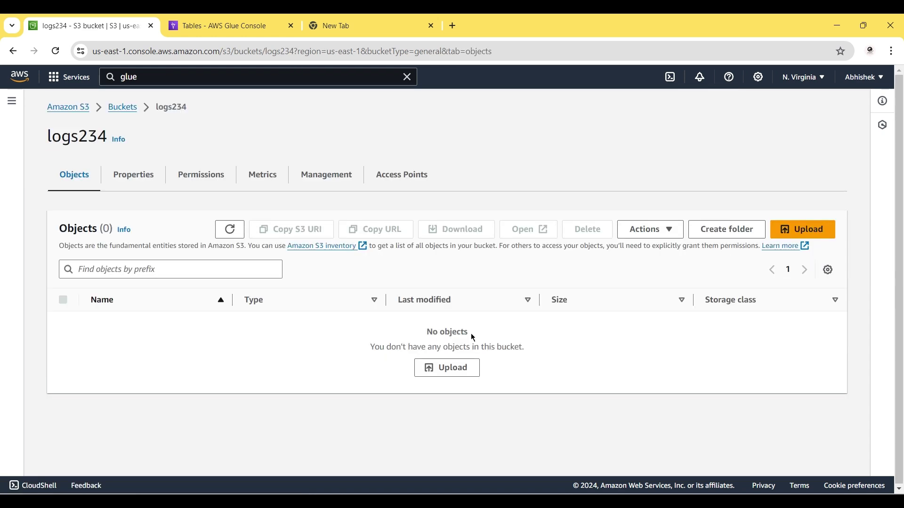
Upload the file Apache.log from the local Apache.log folder to the logs234 bucket
click(458, 367)
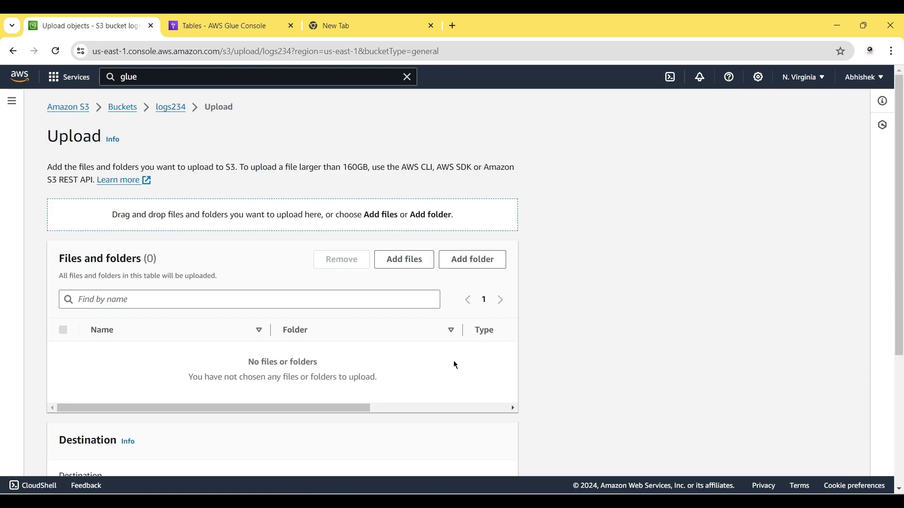
click(401, 262)
double_click(160, 141)
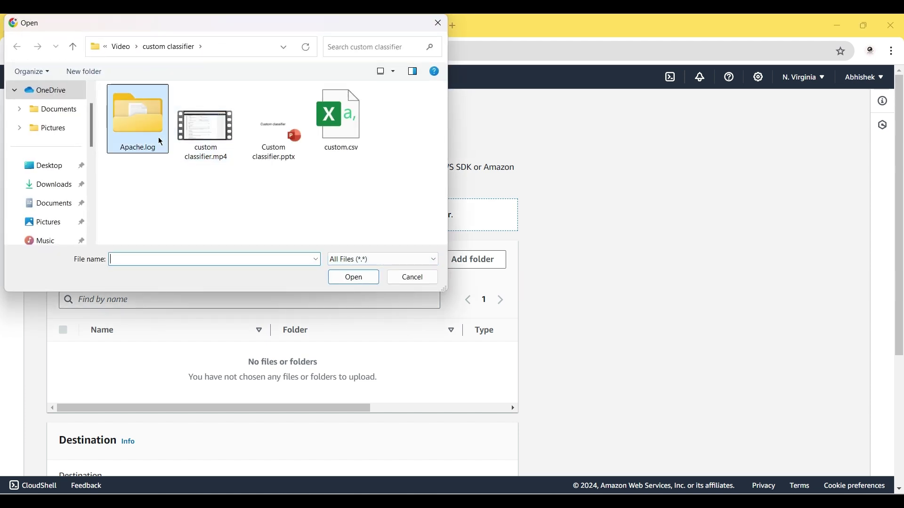
click(141, 108)
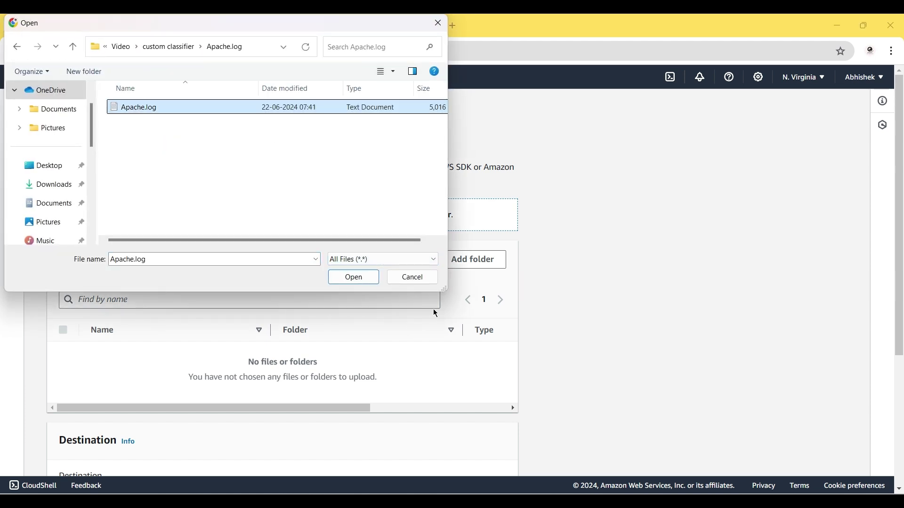
click(363, 279)
scroll(411, 340, down, 3)
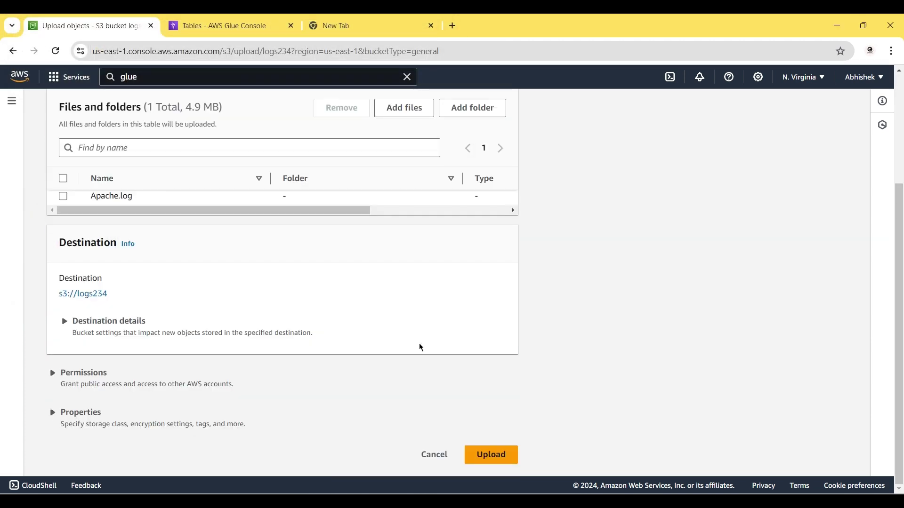
click(499, 463)
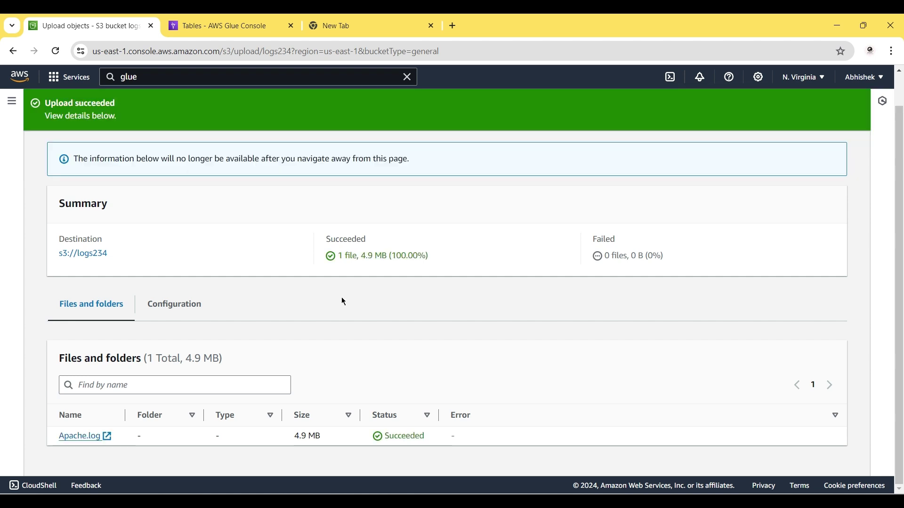
Return to the logs234 object list and copy the S3 URI of Apache.log
key(alt+Left)
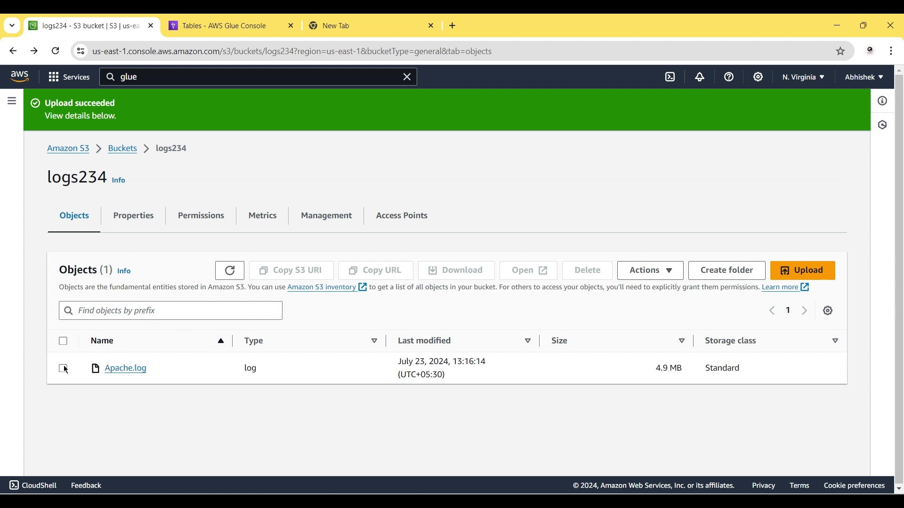
click(63, 368)
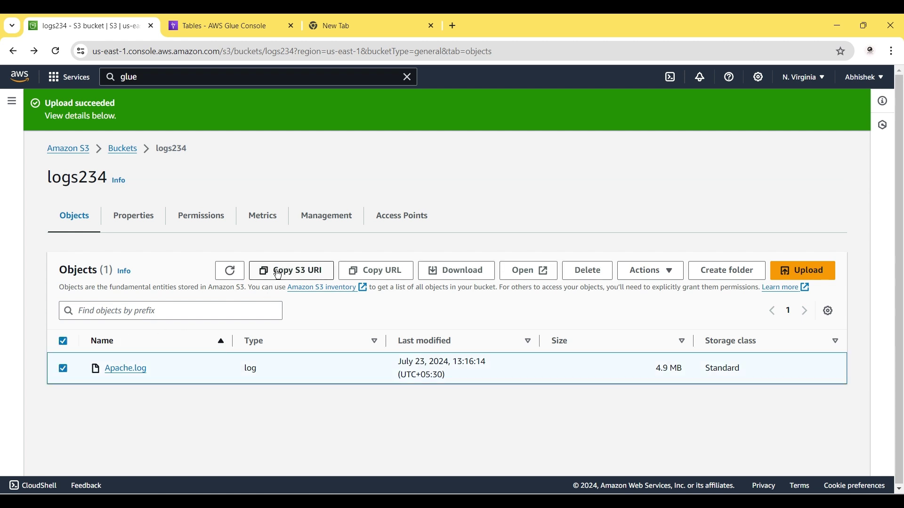
click(279, 276)
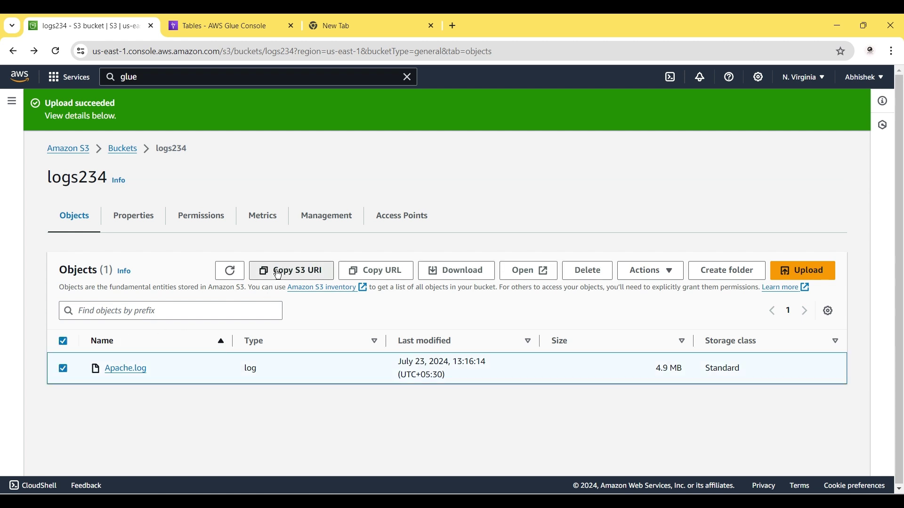
Switch to the AWS Glue console, start a new Data Catalog database and name it apache
click(224, 18)
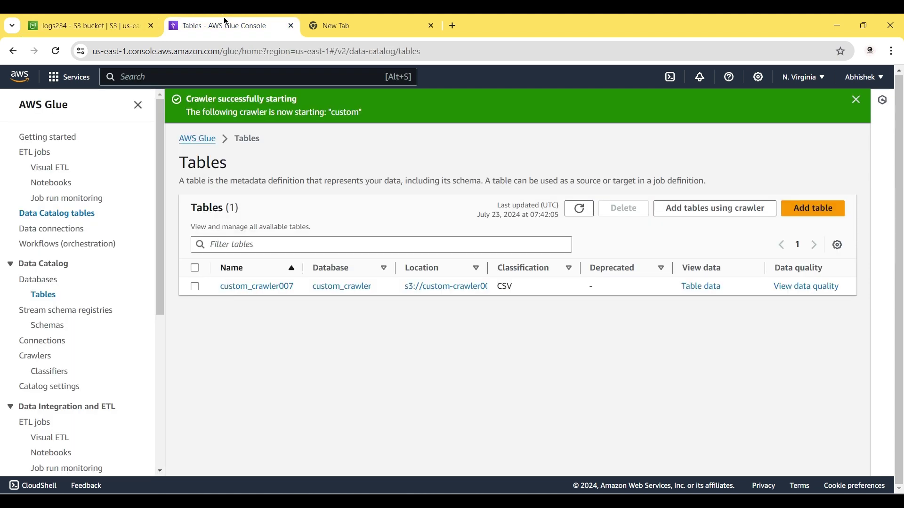
click(42, 280)
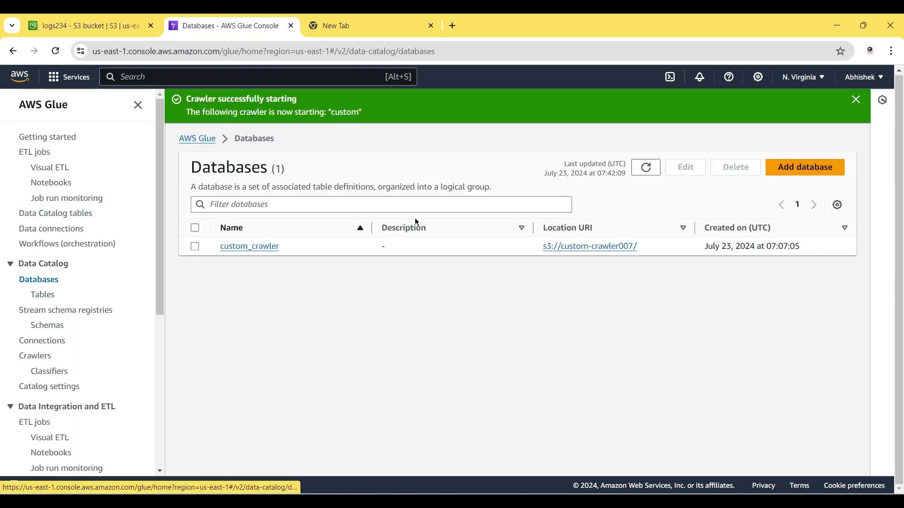
click(801, 172)
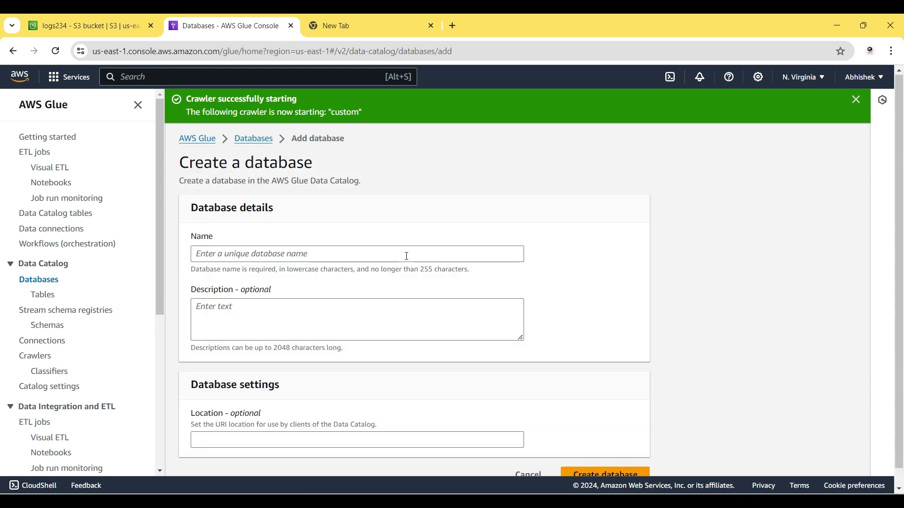
click(336, 256)
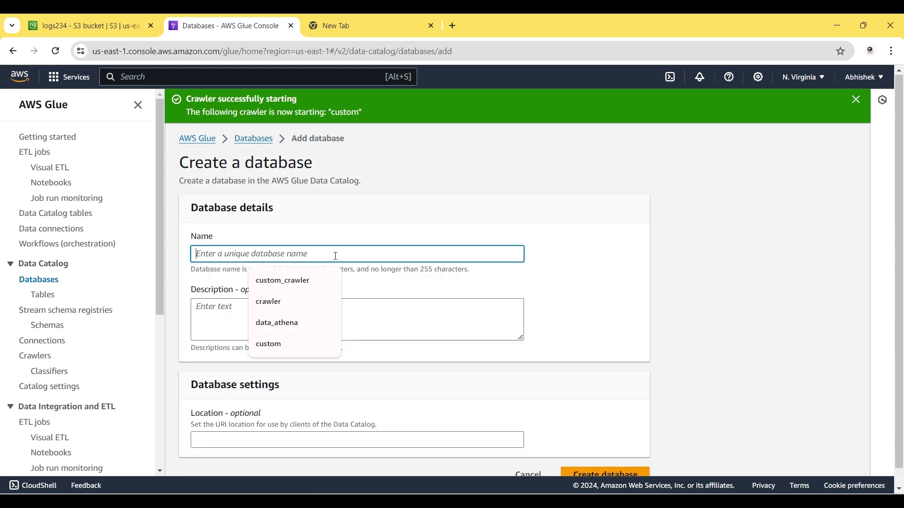
text(apaahce)
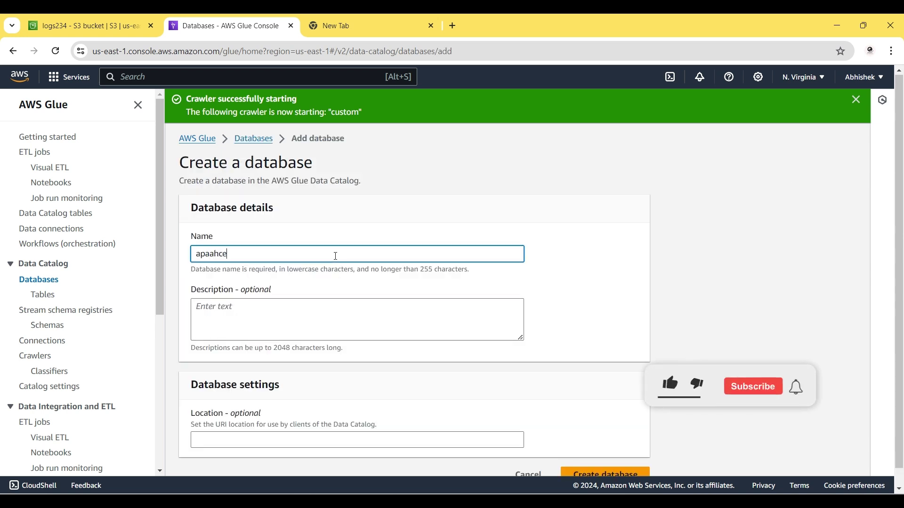
key(BackSpace)
key(BackSpace)
key(BackSpace)
key(BackSpace)
text(che)
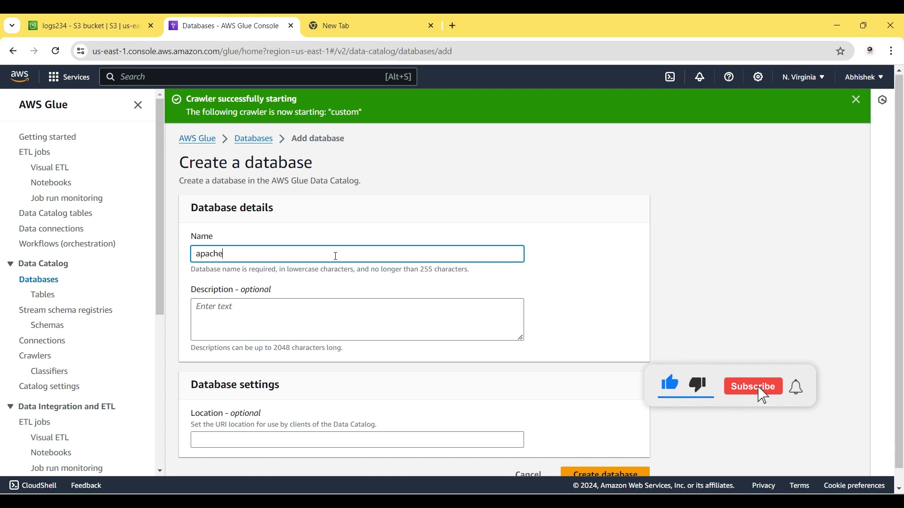
Set the database location to s3://logs234/ using the copied URI without the file name, and create the database
click(259, 437)
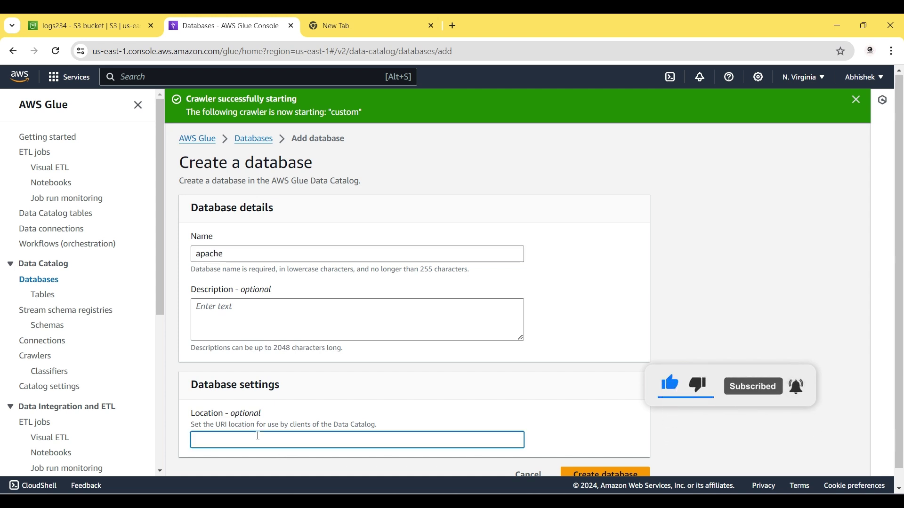
key(ctrl+v)
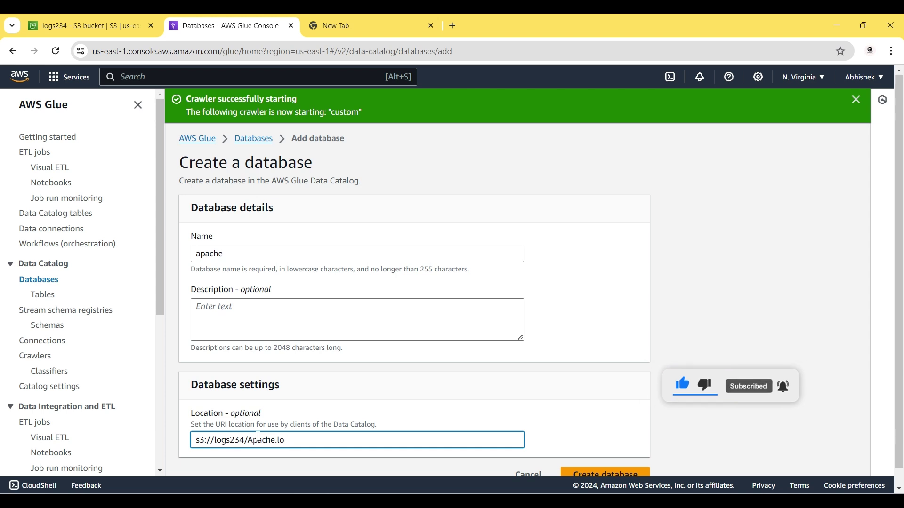
key(BackSpace)
key(BackSpace)
key(BackSpace)
key(BackSpace)
key(BackSpace)
key(BackSpace)
key(BackSpace)
key(BackSpace)
key(BackSpace)
key(BackSpace)
scroll(259, 437, down, 1)
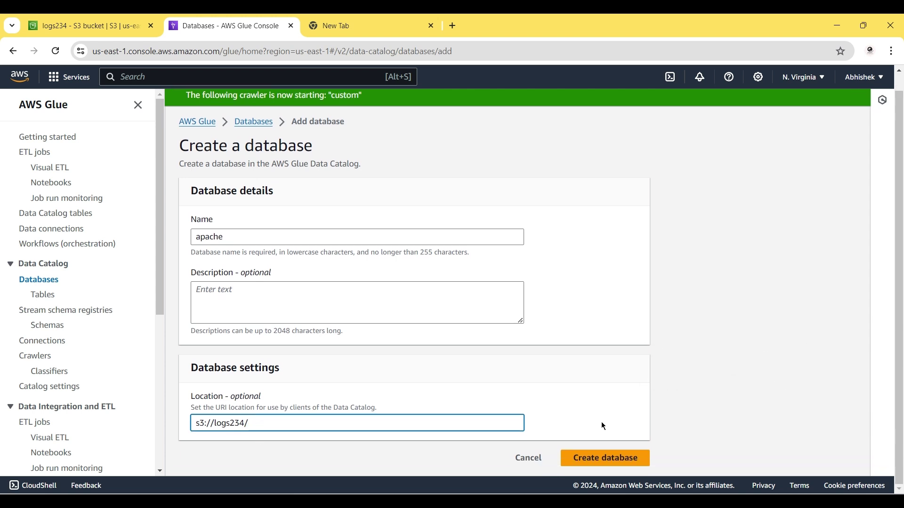
click(595, 456)
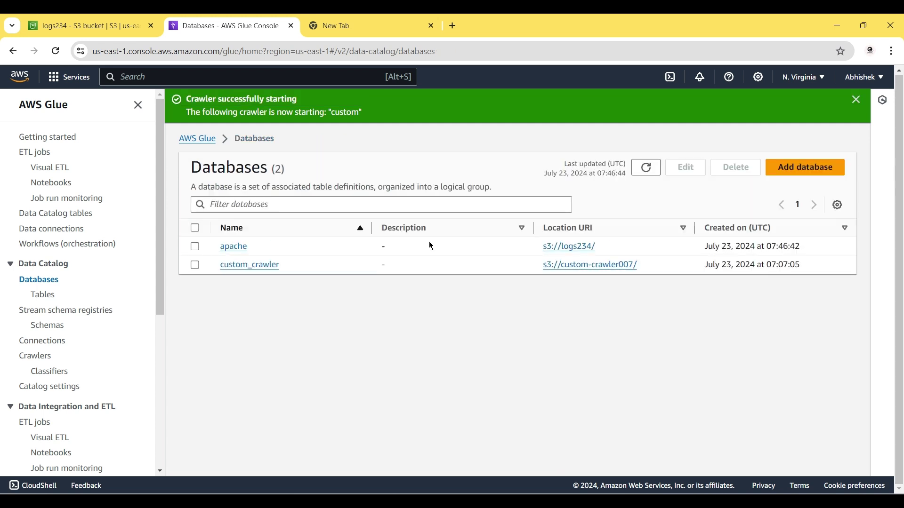
Start adding tables with a new crawler, name it log_crawler and continue to its data sources
click(43, 295)
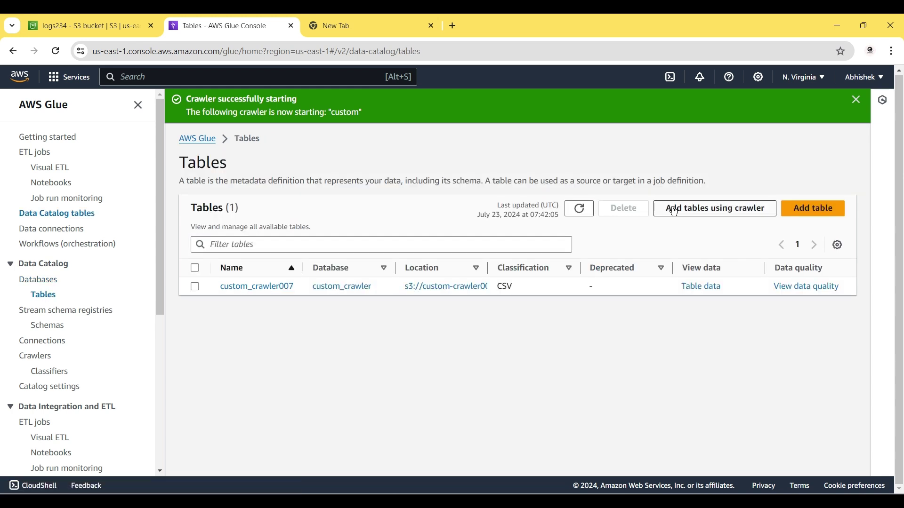
click(675, 212)
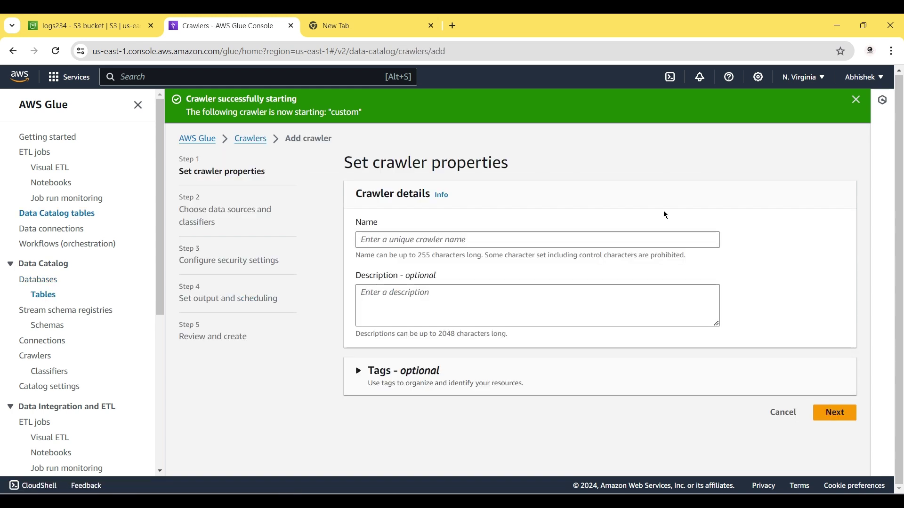
click(387, 246)
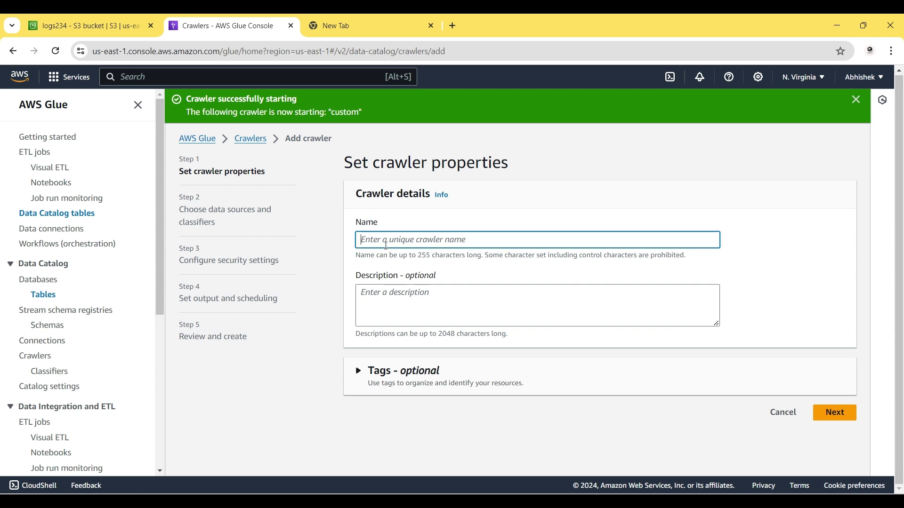
text(log)
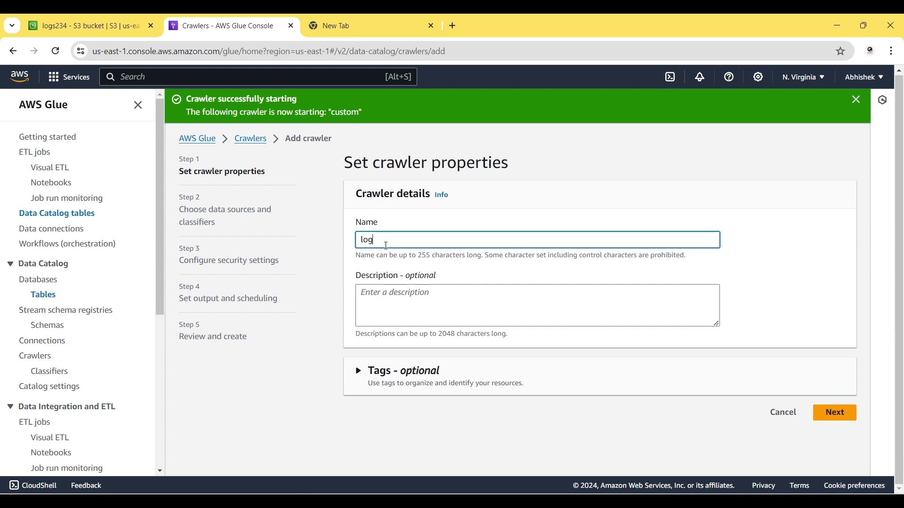
text(_craw)
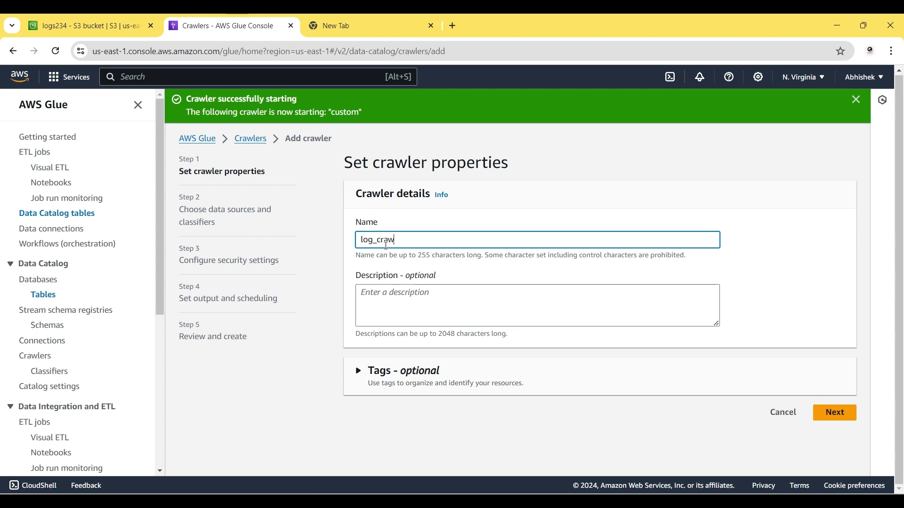
text(ler)
click(835, 413)
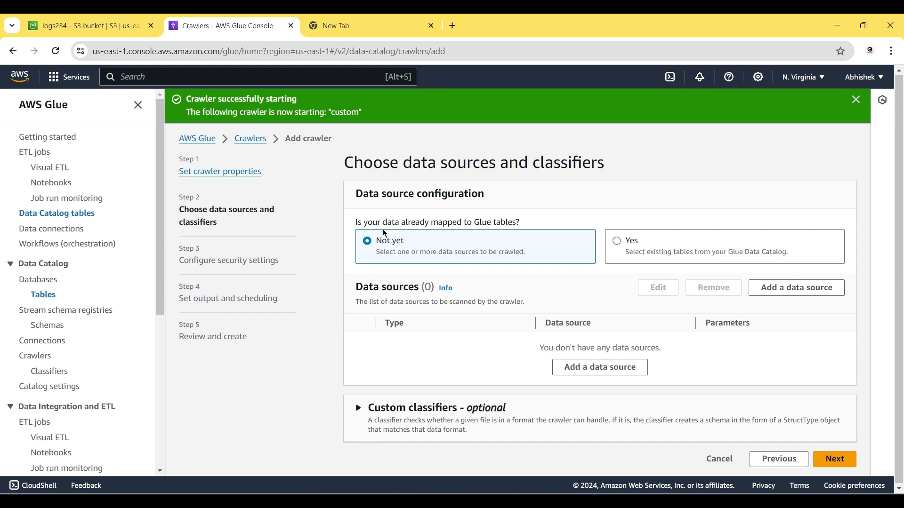
Add an S3 data source to the crawler with the path s3://logs234/, based on the copied URI
click(567, 368)
click(407, 347)
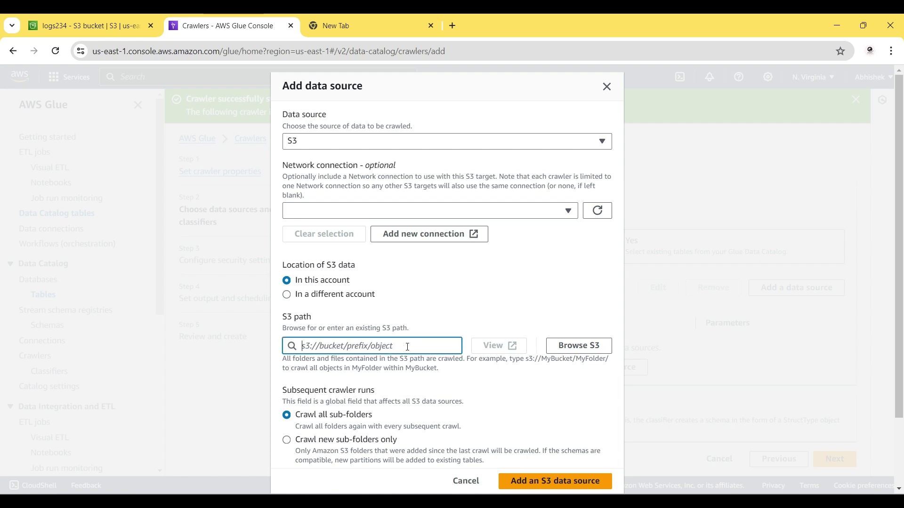
key(ctrl+v)
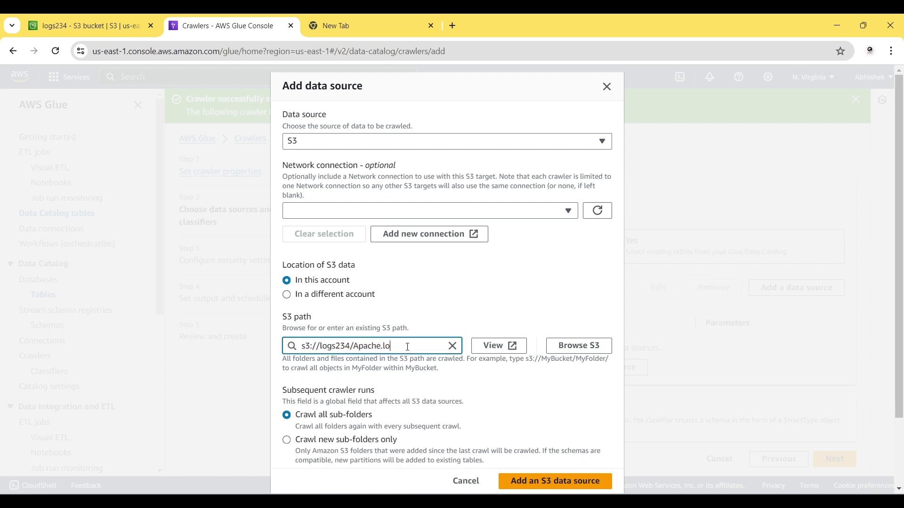
key(BackSpace)
key(BackSpace)
key(BackSpace)
key(BackSpace)
key(BackSpace)
key(BackSpace)
key(BackSpace)
key(BackSpace)
key(BackSpace)
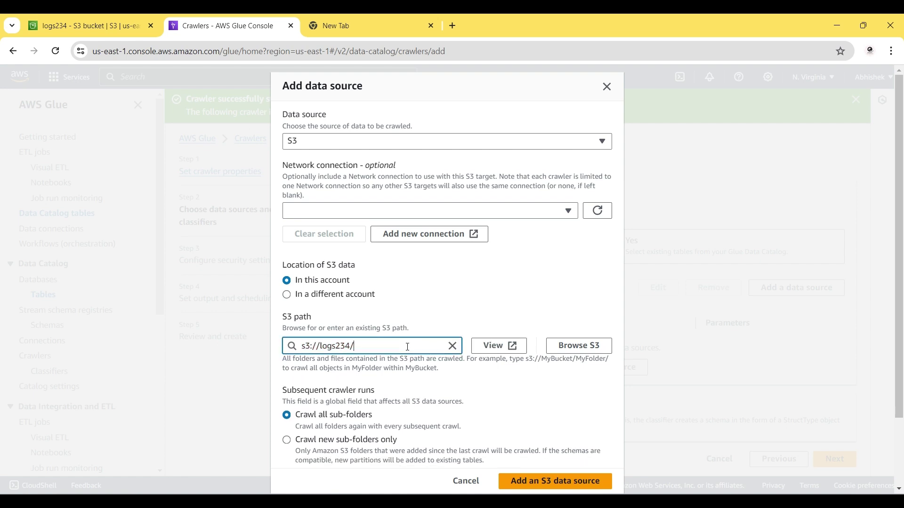
click(514, 480)
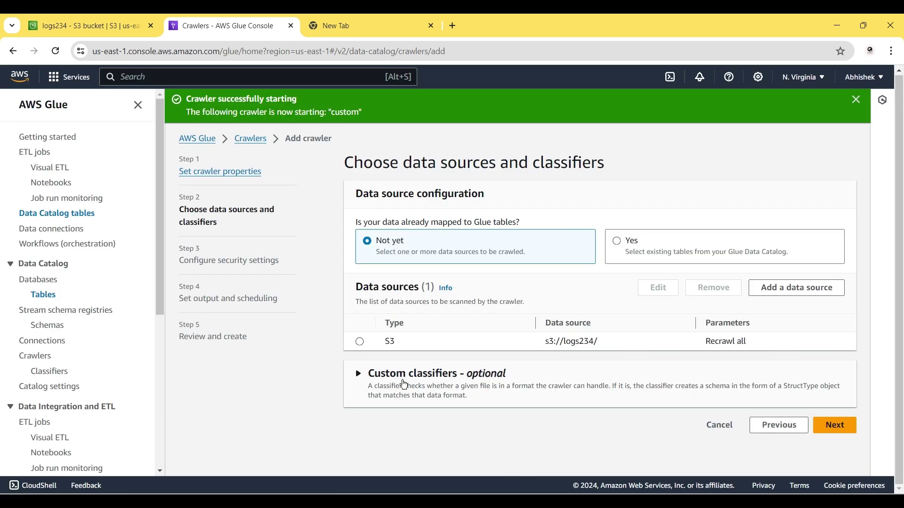
Start adding a new custom classifier from the crawler's data source settings and name it apache_classifier
click(404, 385)
scroll(404, 385, down, 2)
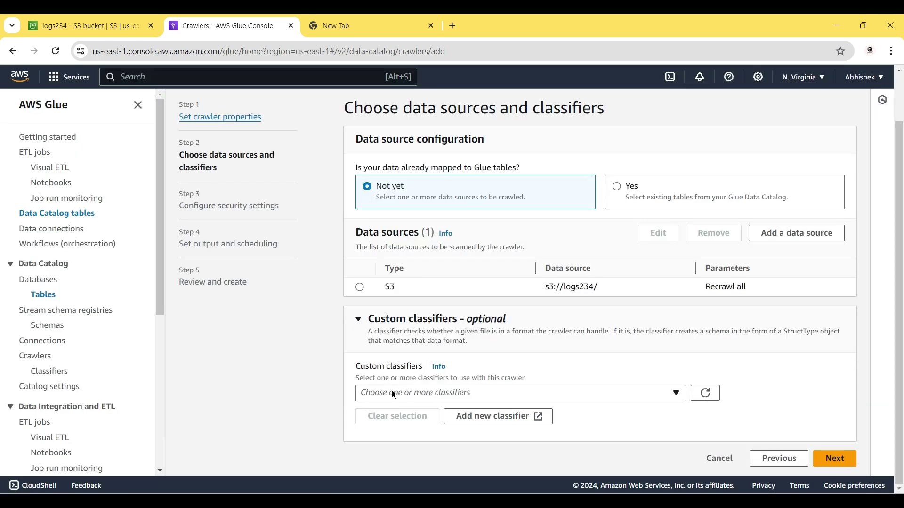
click(485, 417)
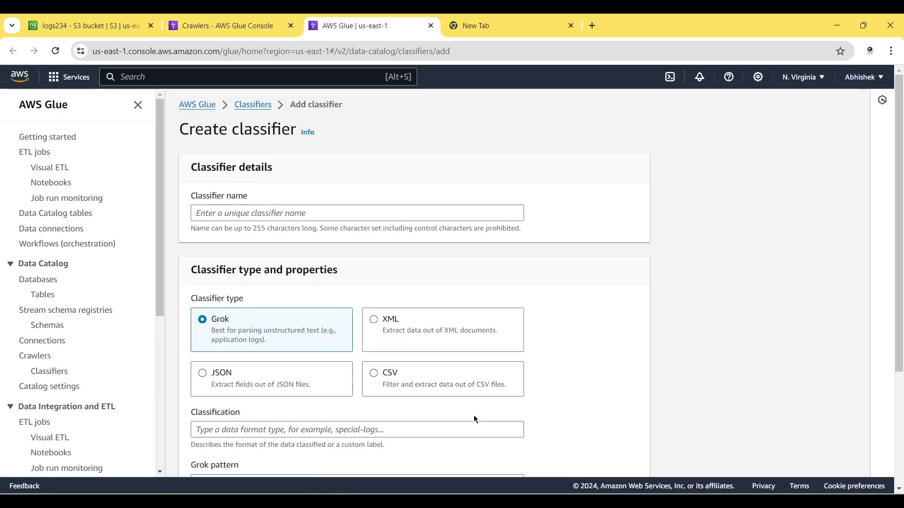
click(227, 212)
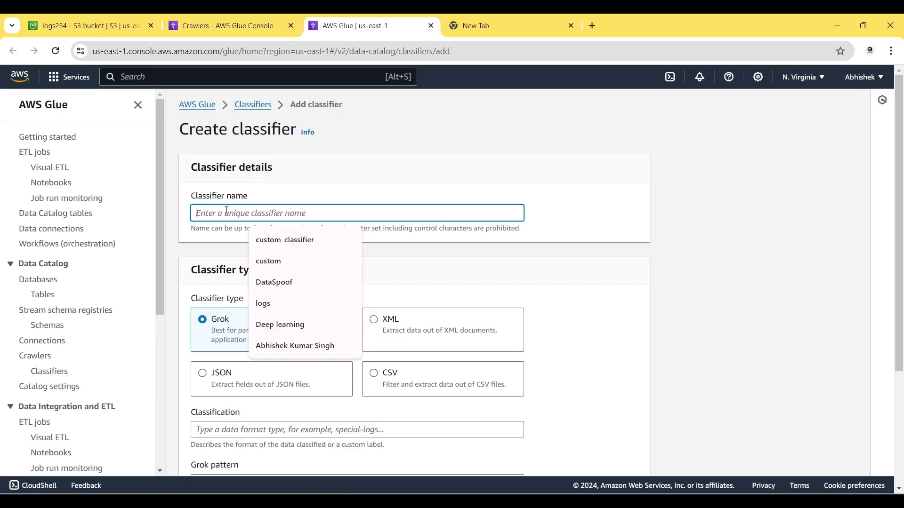
text(apac)
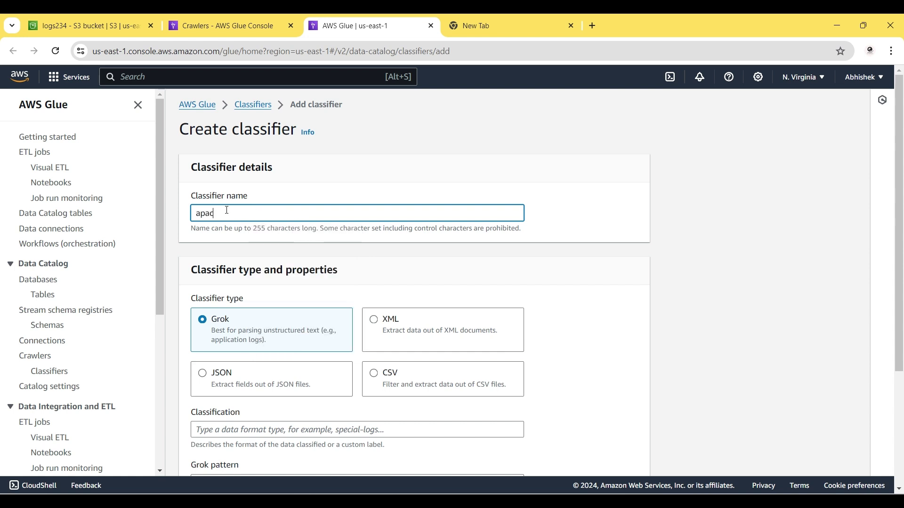
text(he_classif)
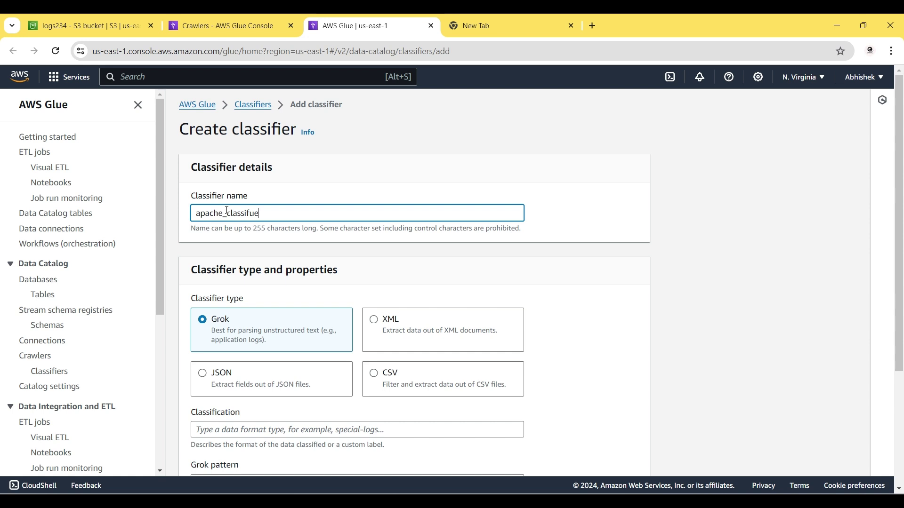
text(ier)
Set the Grok classifier's classification to logs
scroll(263, 324, down, 2)
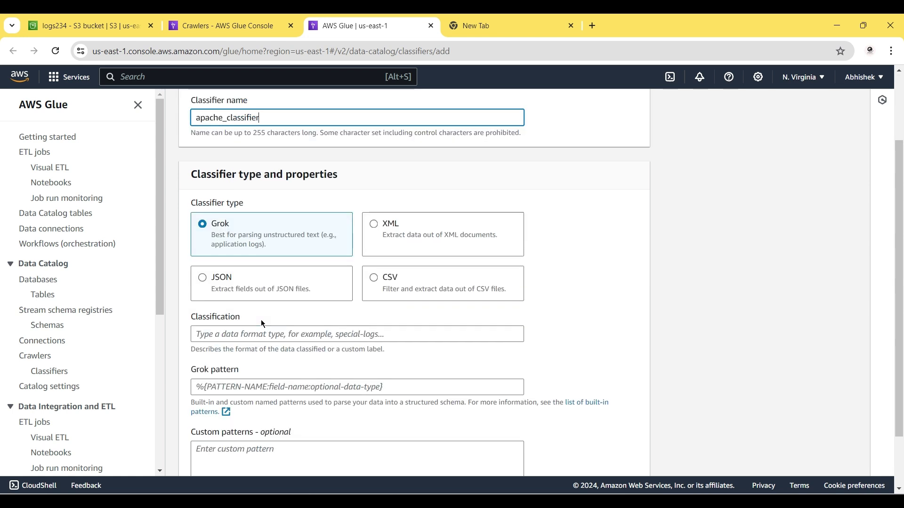
click(210, 334)
text(l)
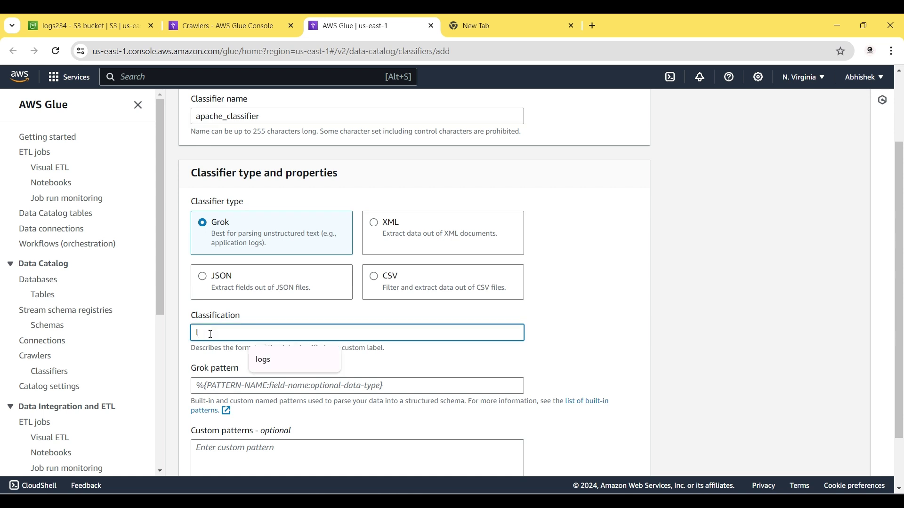
text(ogs)
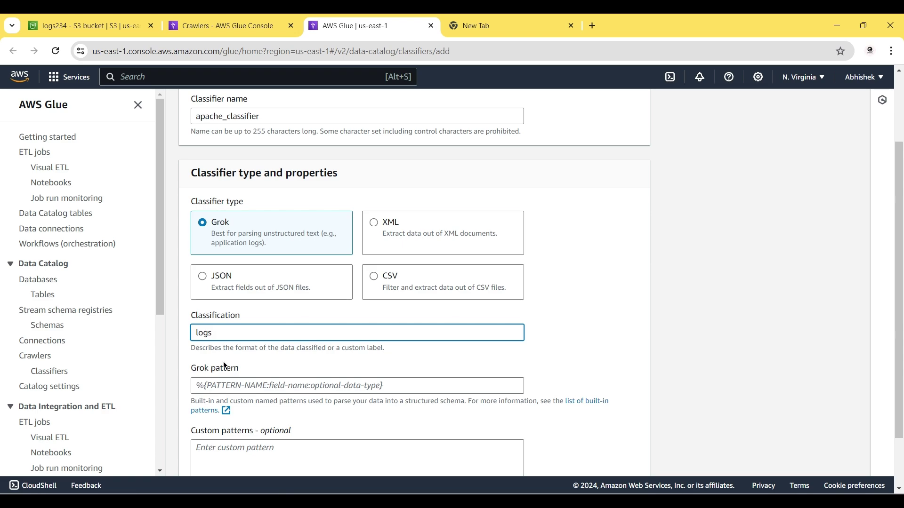
Switch to PowerPoint, copy the full pattern text from the Grok Pattern slide, and return to the AWS Glue classifier form
key(alt+Tab)
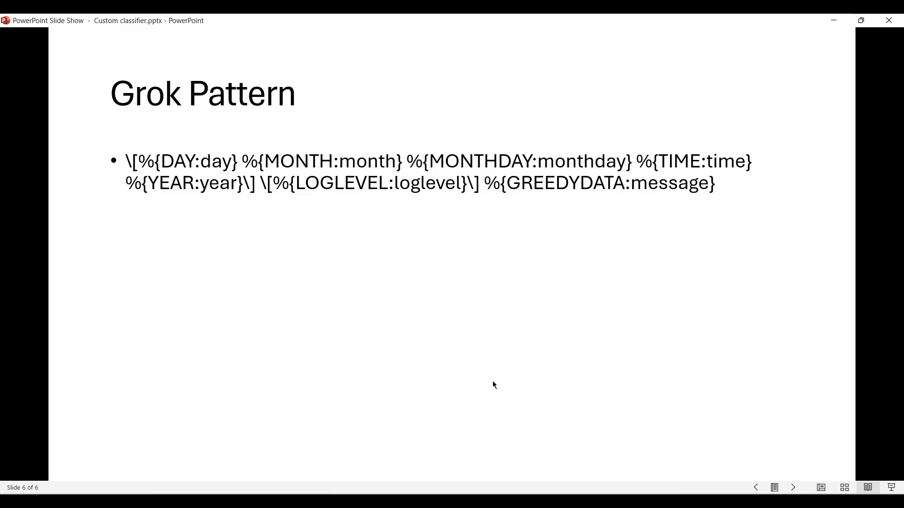
key(alt+Tab)
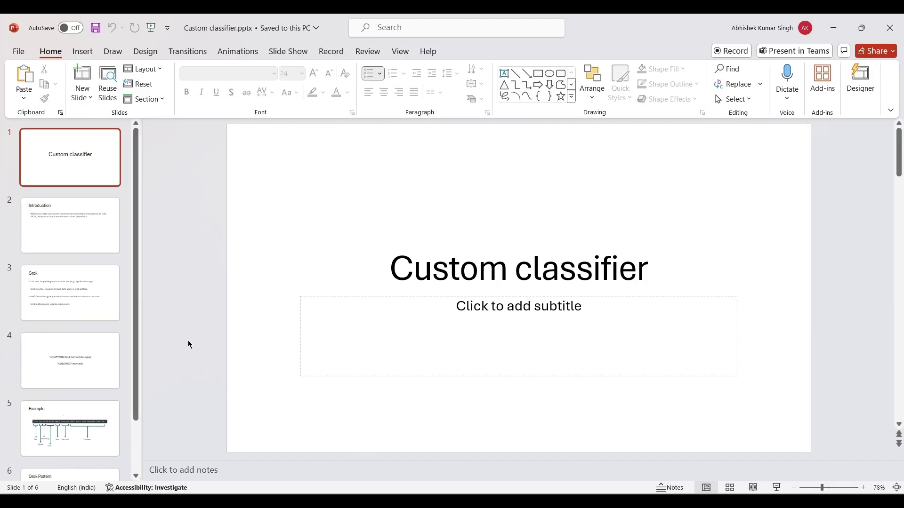
click(92, 473)
double_click(328, 234)
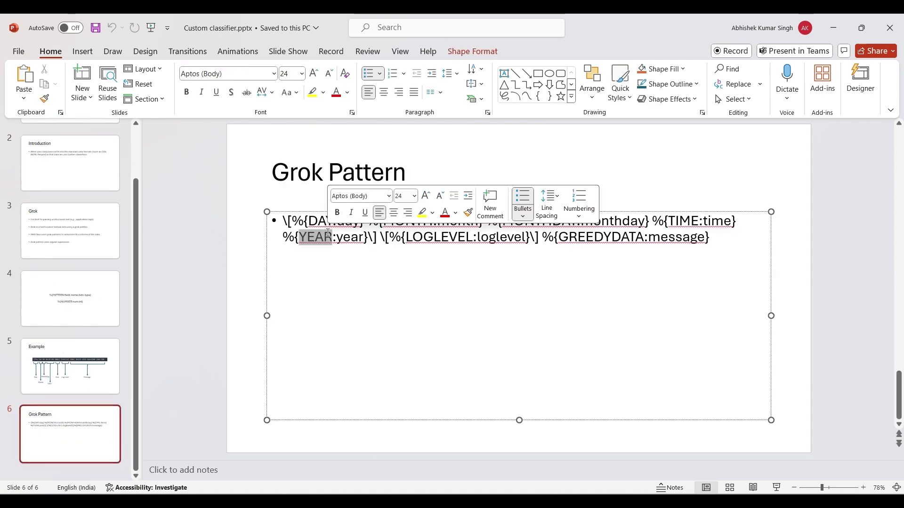
key(ctrl+a)
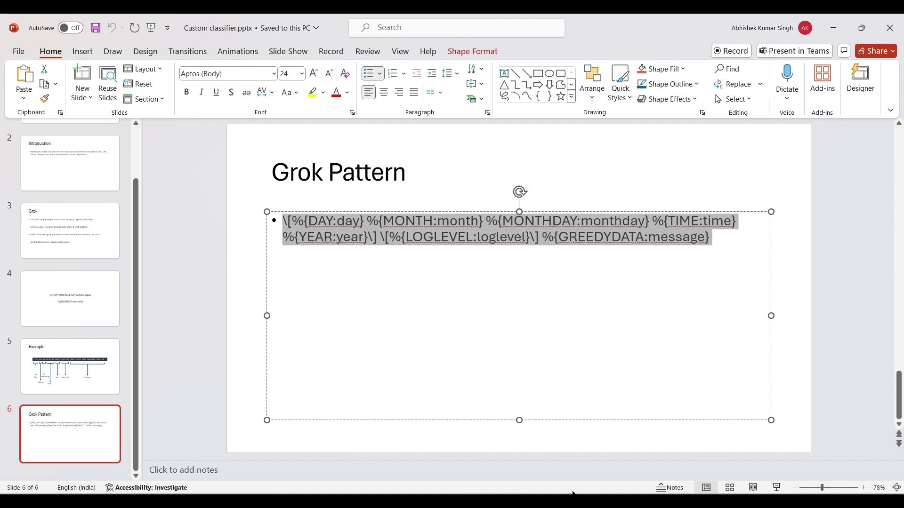
click(572, 492)
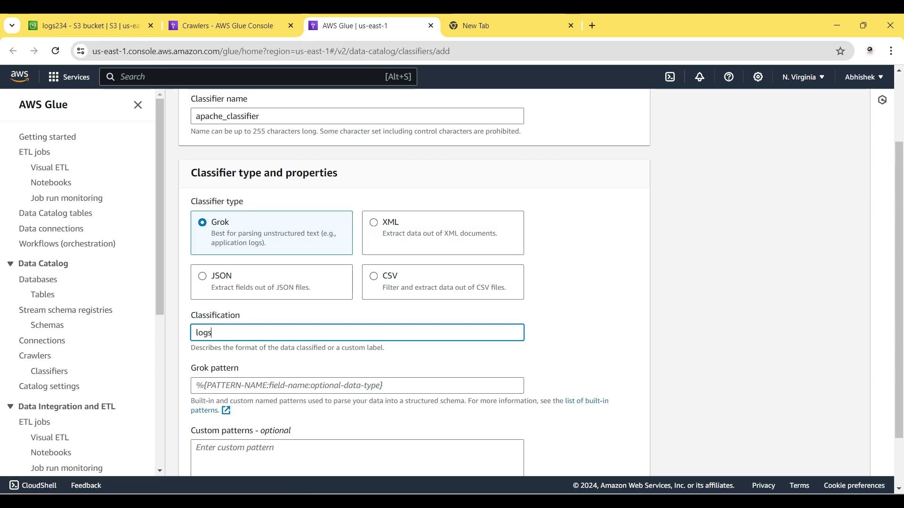
Set the Grok pattern to \[%{DAY:day} %{MONTH:month} %{MONTHDAY:monthday} %{TIME:time} %{YEAR:year}\] \[%{LOGLEVEL:loglevel}\] %{GREEDYDATA:message}, leave custom patterns empty, and create the classifier
click(276, 385)
text(\[%{DAY:day} %{MONTH:month} %{MONTHDAY:day} %{TIME:time} %{YEAR:year}\] \[%{LOGLEVEL:loglevel}\] %{GREEDYDATA:message})
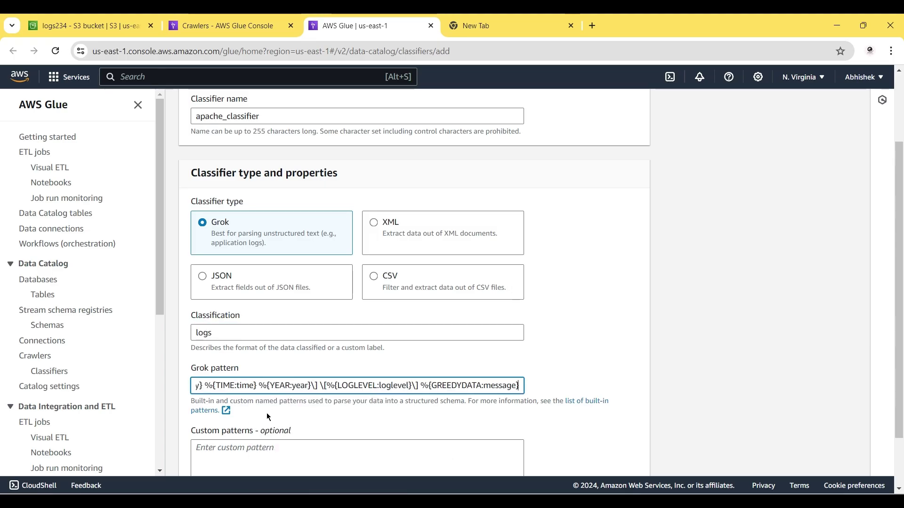
click(269, 417)
scroll(266, 415, down, 2)
click(254, 395)
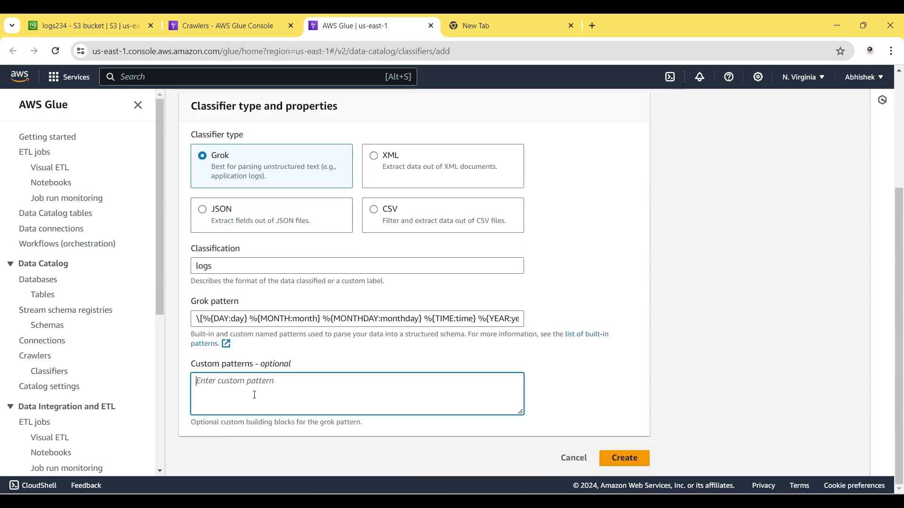
click(627, 460)
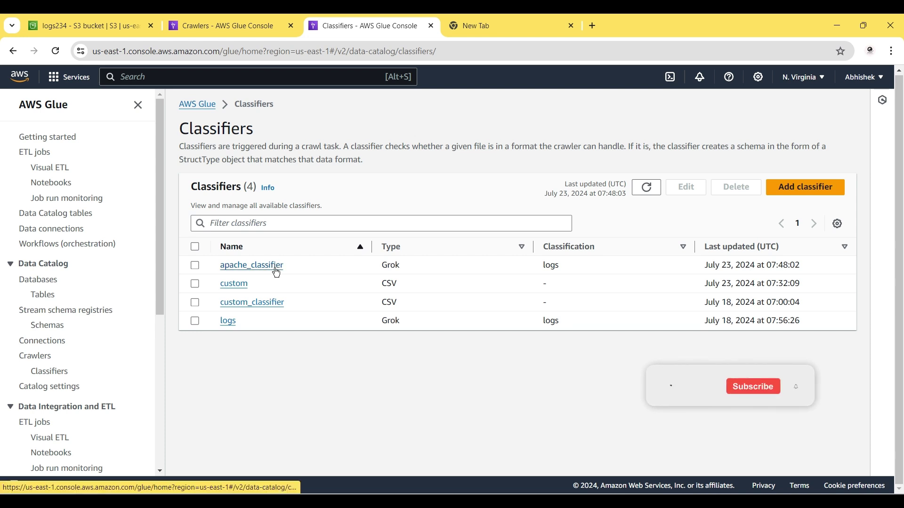
Return to the crawler setup, select apache_classifier as its custom classifier and continue to the security settings
click(232, 19)
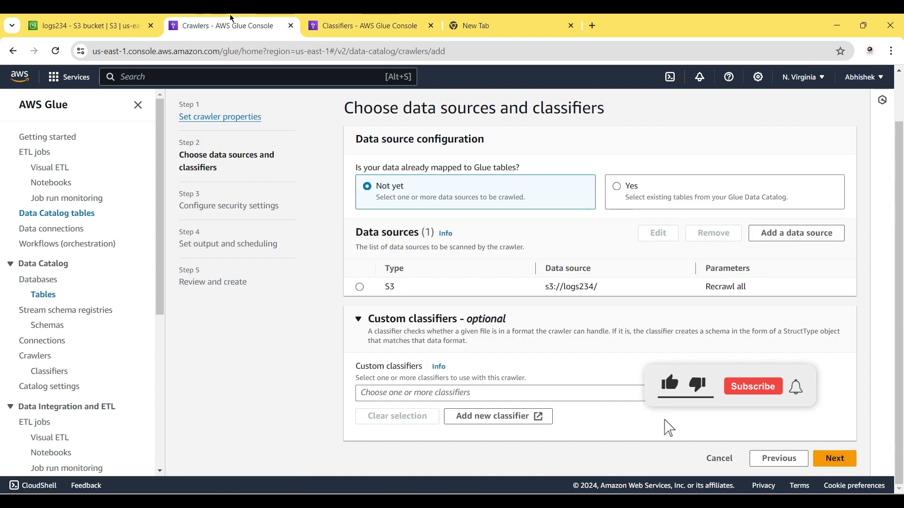
click(398, 394)
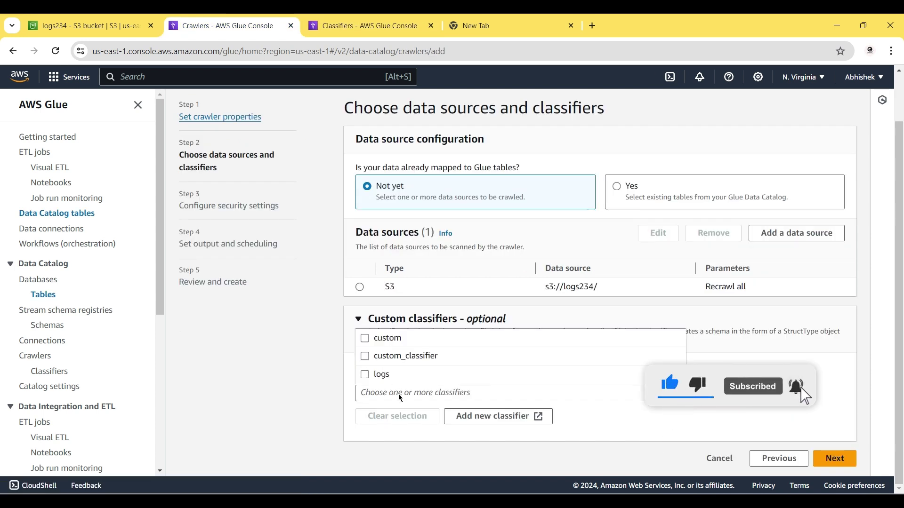
click(435, 394)
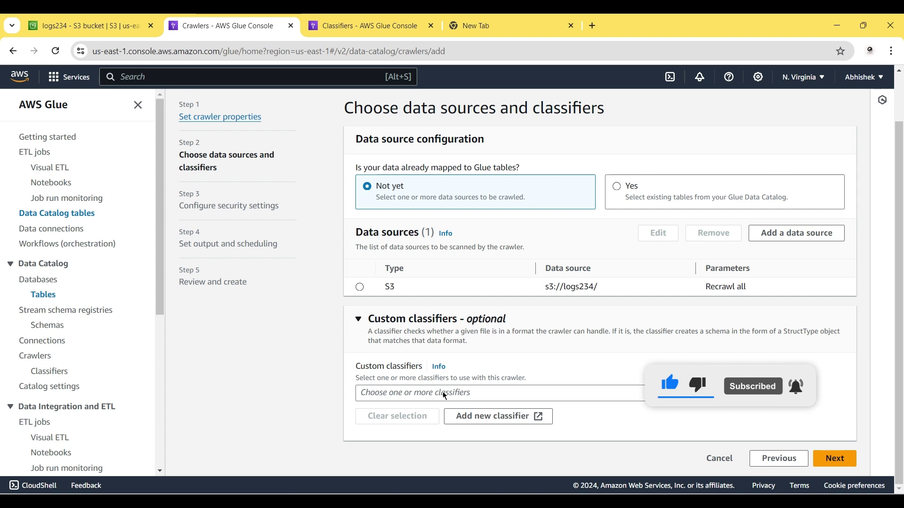
click(648, 397)
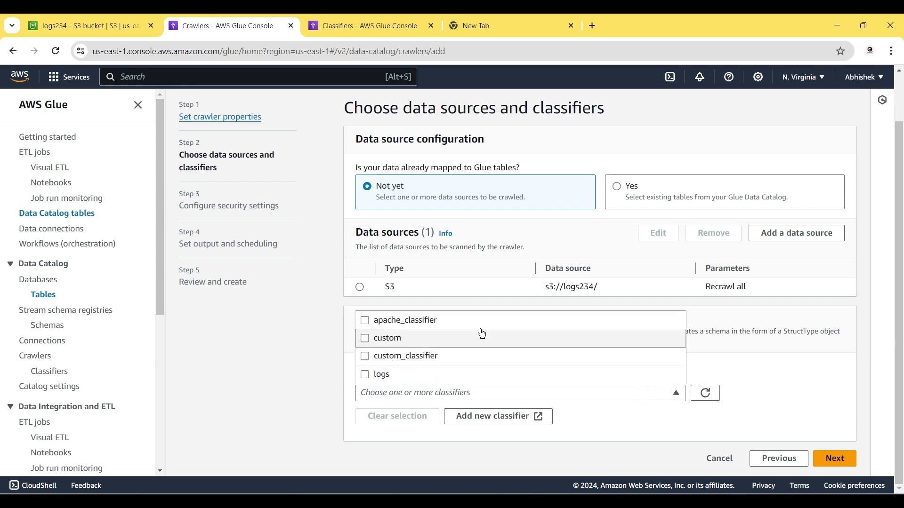
click(483, 326)
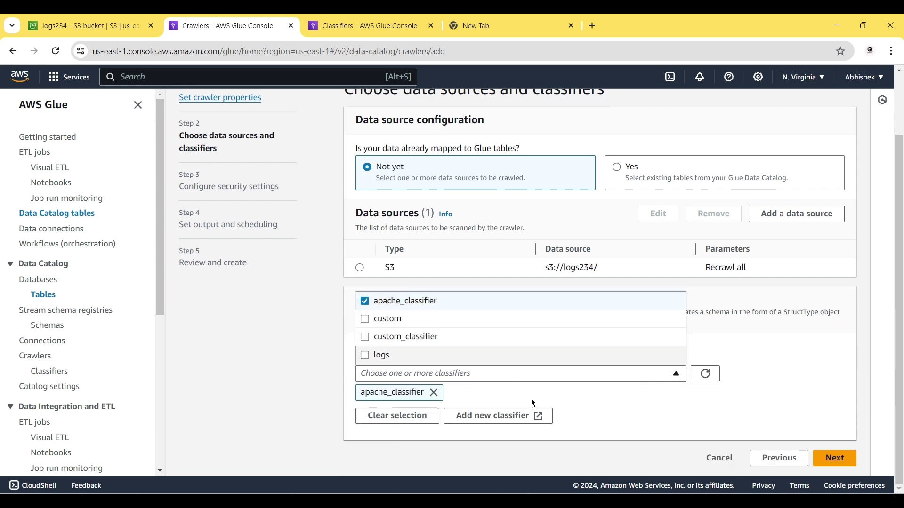
click(531, 400)
click(833, 459)
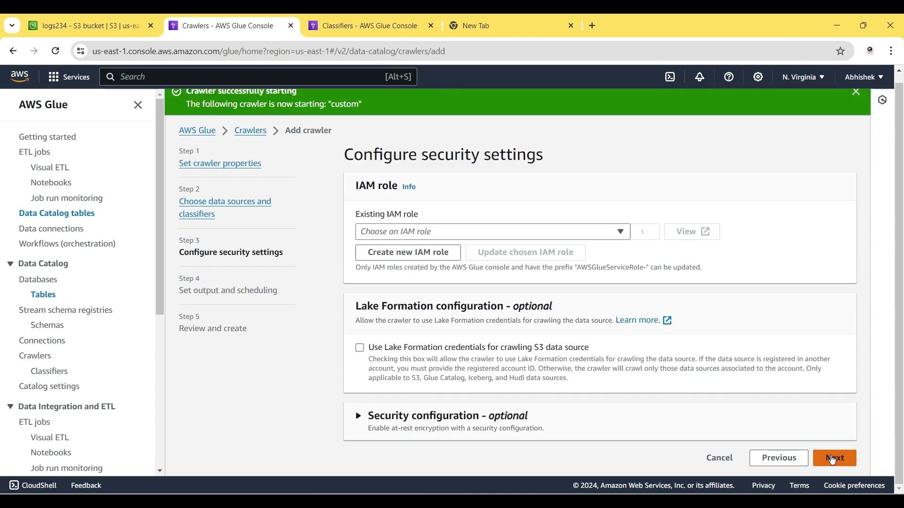
Create a new IAM role named AWSGlueServiceRole-564 for the crawler and continue to output and scheduling
click(421, 248)
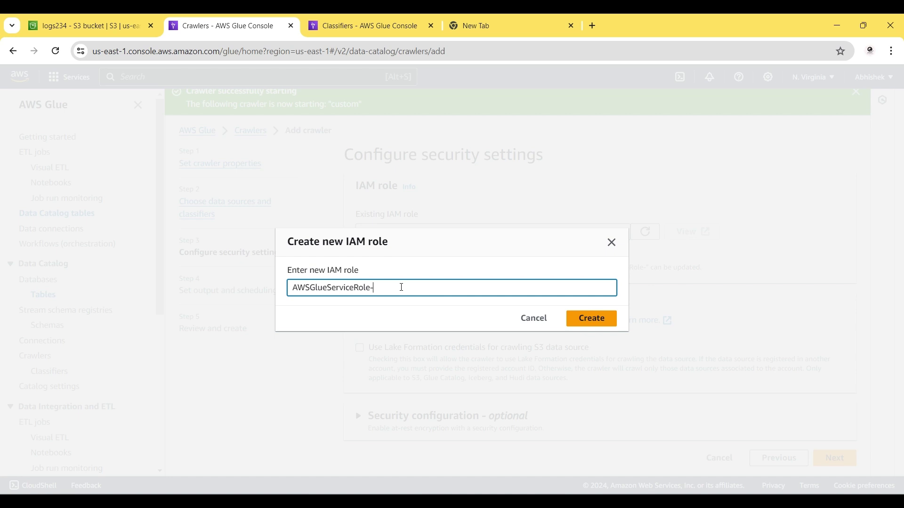
text(564)
click(597, 321)
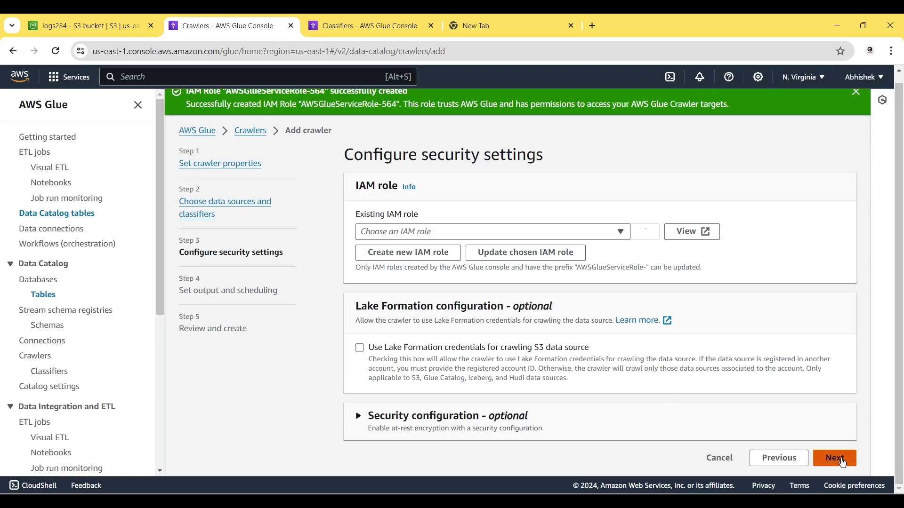
click(835, 459)
Choose apache as the target database, keep the On demand schedule, review the settings and create the crawler
click(426, 232)
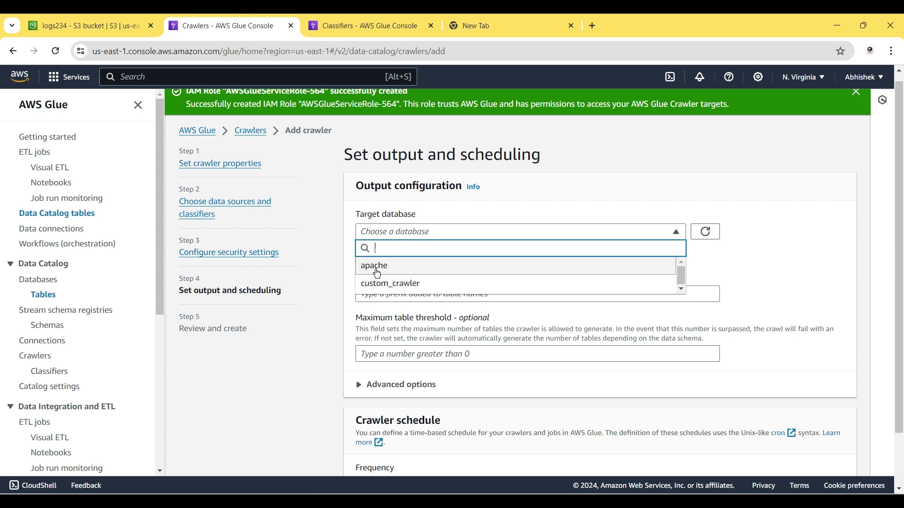
click(375, 266)
scroll(538, 337, down, 2)
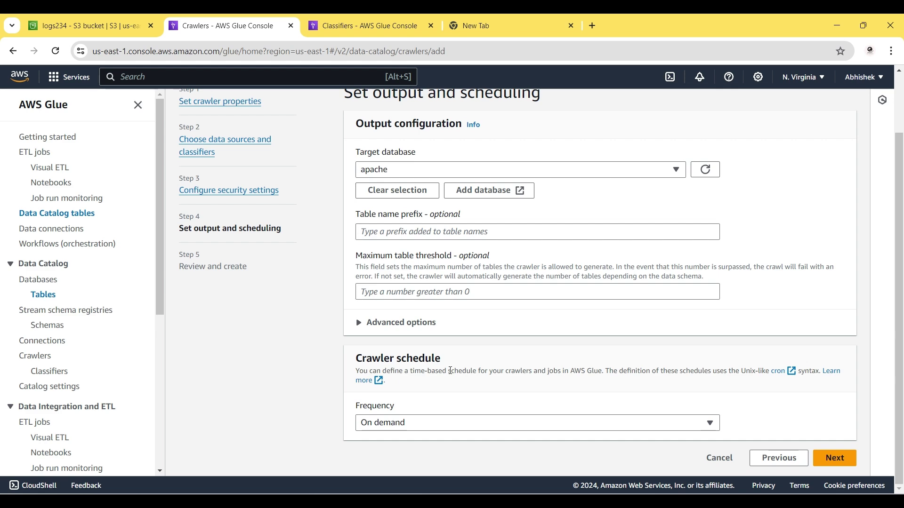
click(834, 458)
scroll(706, 390, down, 4)
scroll(619, 245, up, 5)
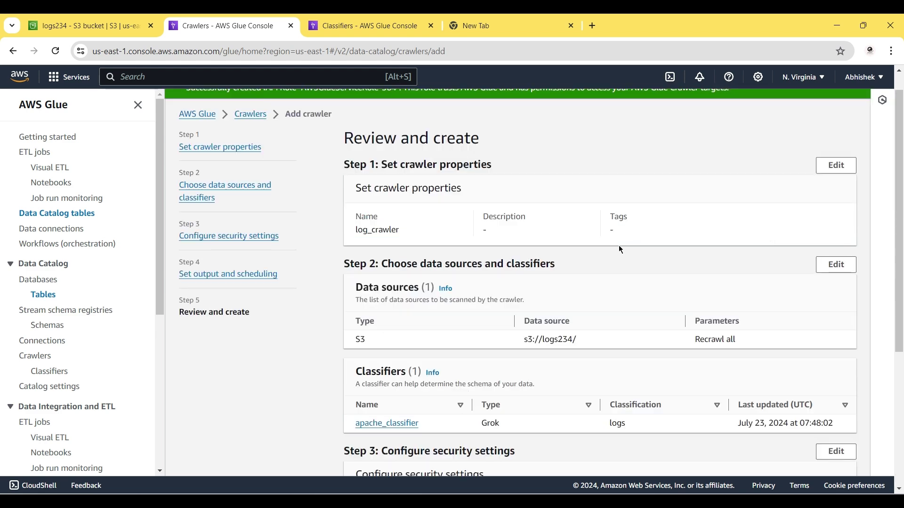
scroll(621, 250, down, 4)
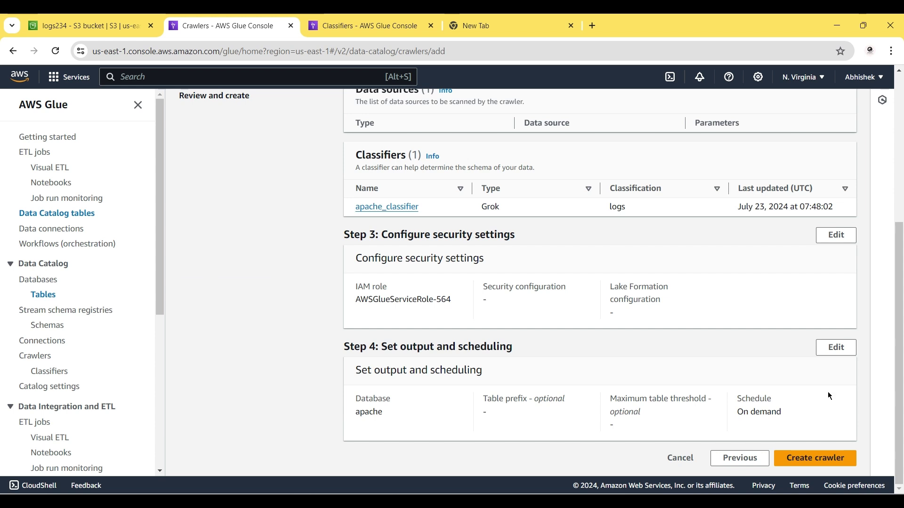
click(807, 459)
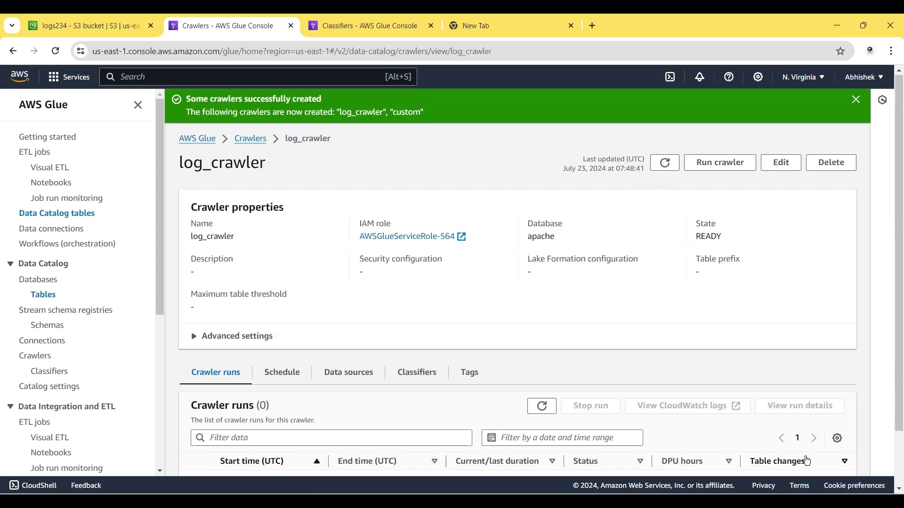
Run log_crawler and check its state and table changes in the crawlers list
click(717, 164)
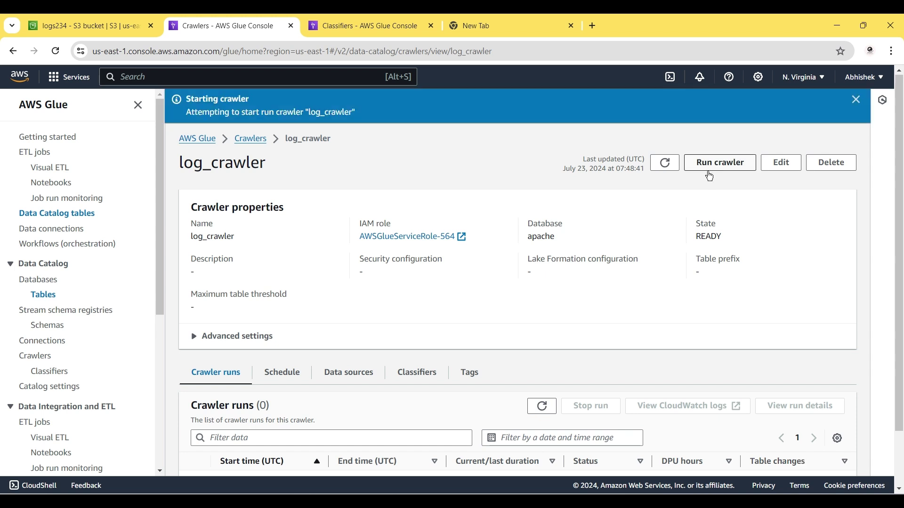
click(253, 141)
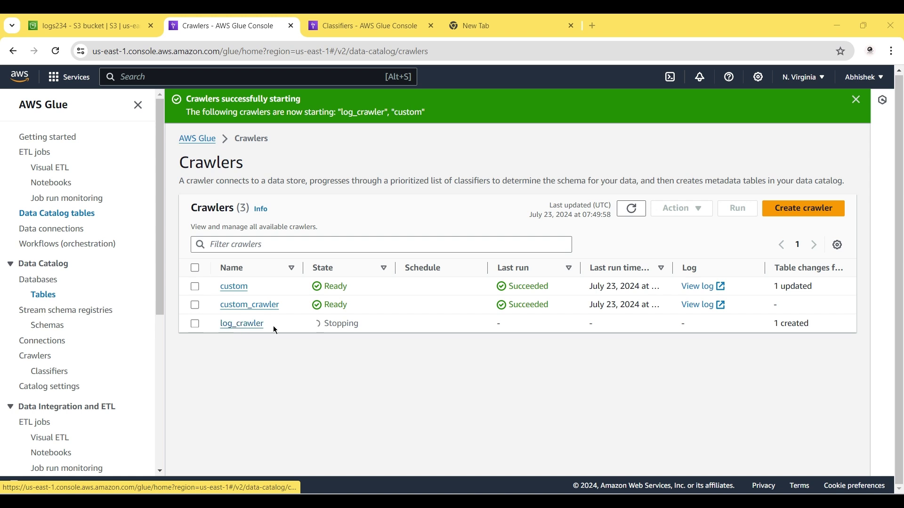
drag(778, 325, 820, 325)
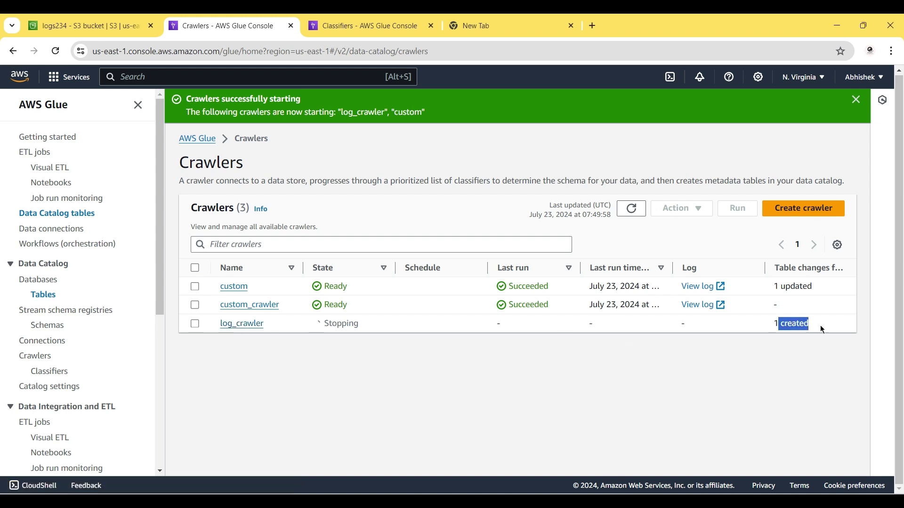
Open the logs234 table in the Data Catalog and examine its schema columns and data types
click(47, 296)
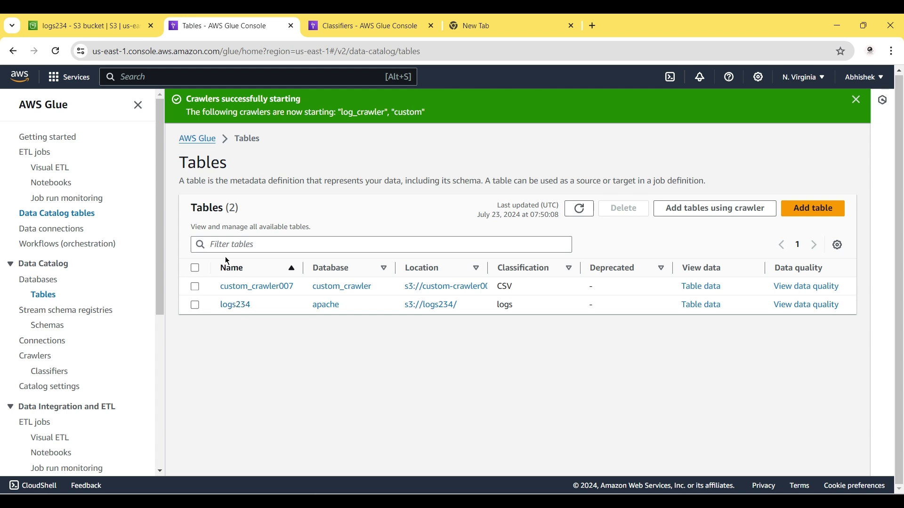
click(235, 305)
scroll(245, 308, down, 5)
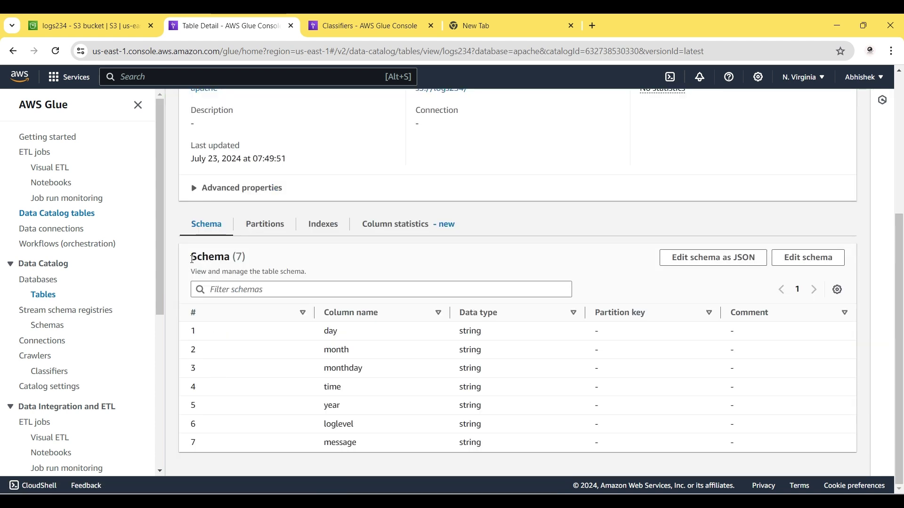
drag(192, 259, 523, 460)
click(522, 459)
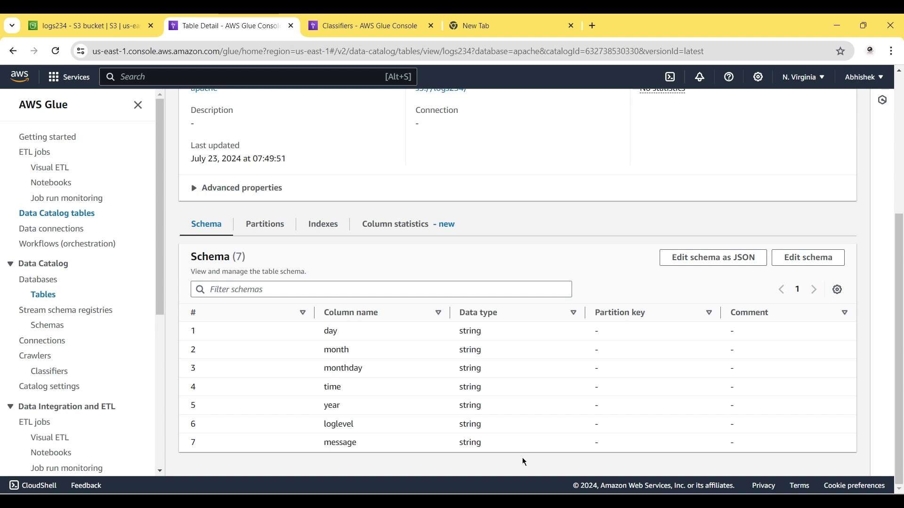